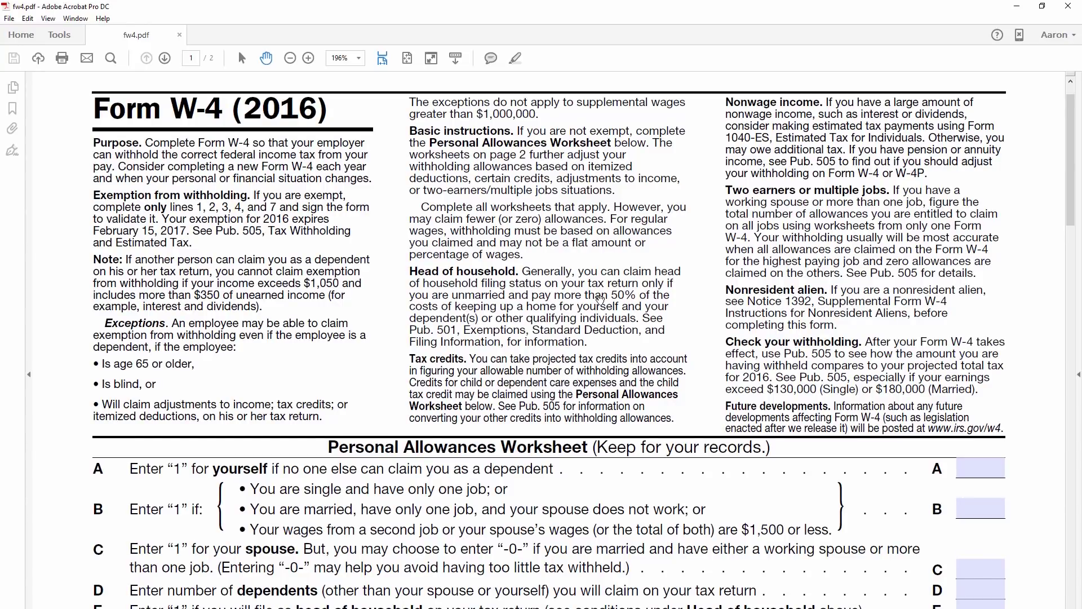
Scroll down fw4.pdf until Personal Allowances Worksheet lines A–H are fully visible
{"action": "scroll", "coordinate": [601, 299], "scroll_direction": "down", "scroll_amount": 1}
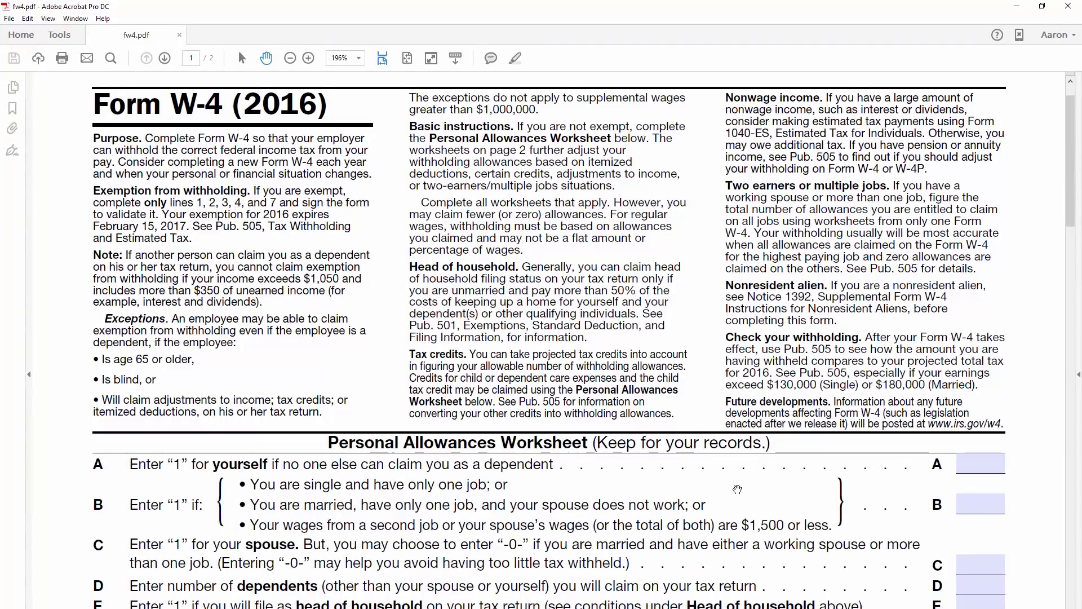
{"action": "left_click_drag", "start_coordinate": [737, 489], "coordinate": [708, 175]}
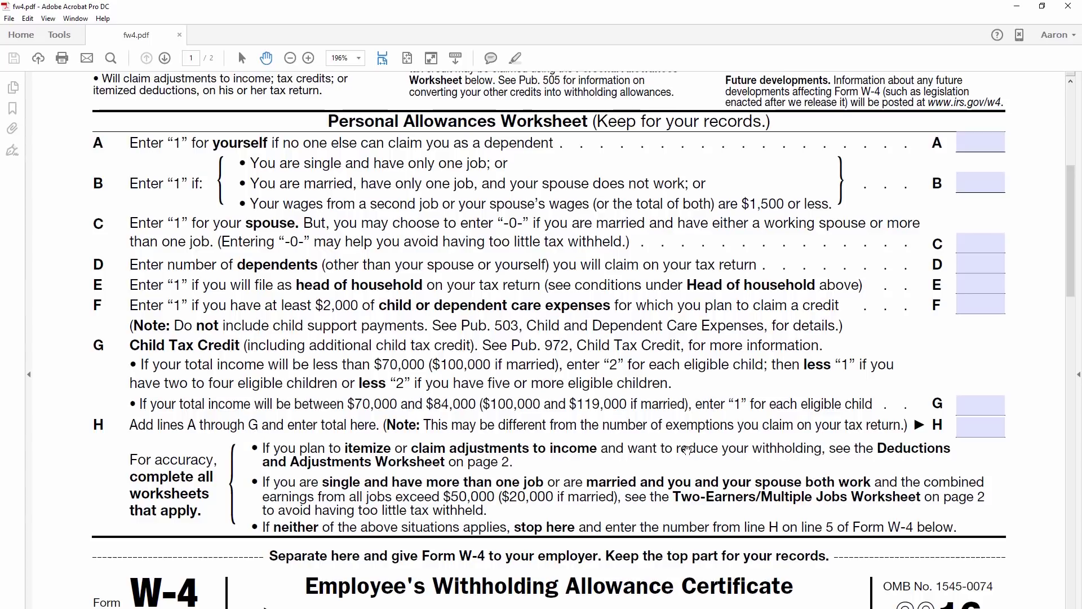
Enter 1 on worksheet line A and the employee's first name in the first-name field
{"action": "left_click", "coordinate": [971, 142]}
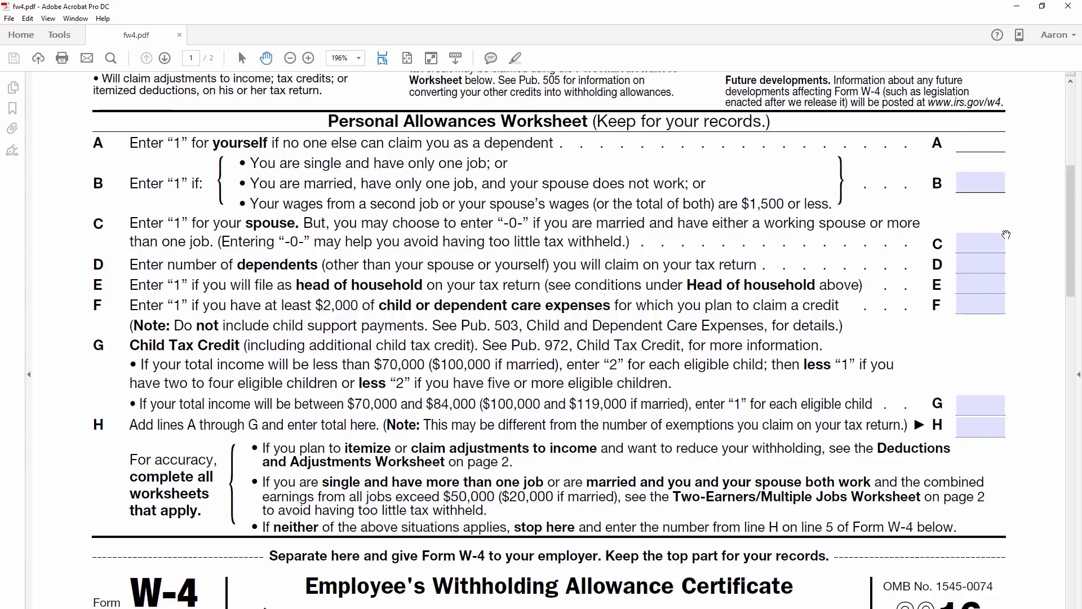
{"action": "type", "text": "1"}
{"action": "scroll", "coordinate": [1006, 234], "scroll_direction": "down", "scroll_amount": 5}
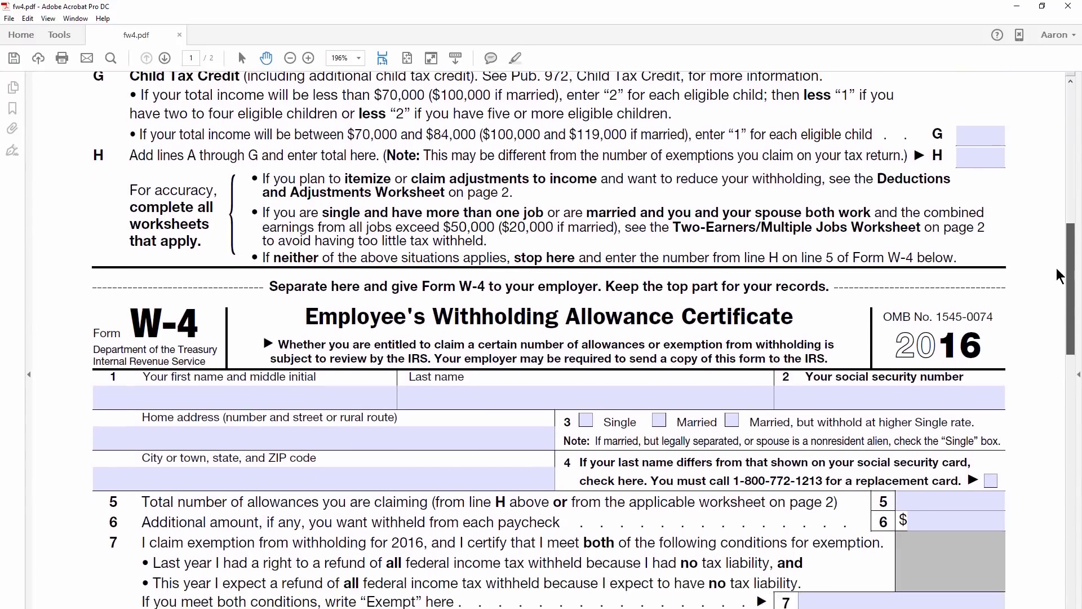
{"action": "scroll", "coordinate": [1059, 276], "scroll_direction": "down", "scroll_amount": 4}
{"action": "left_click", "coordinate": [310, 202]}
{"action": "type", "text": "Aaron"}
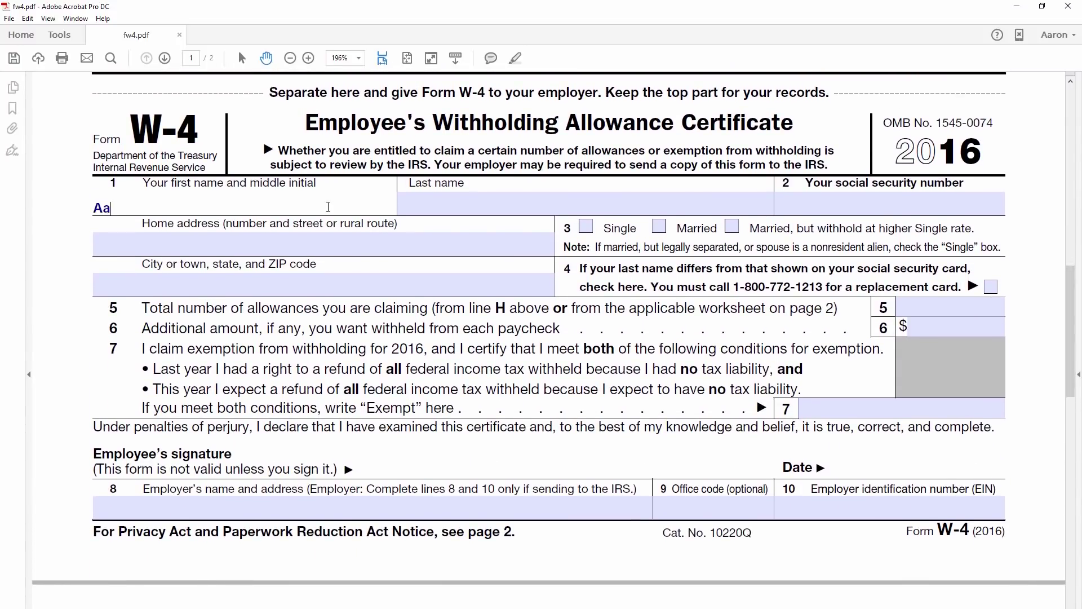
{"action": "left_click", "coordinate": [853, 206]}
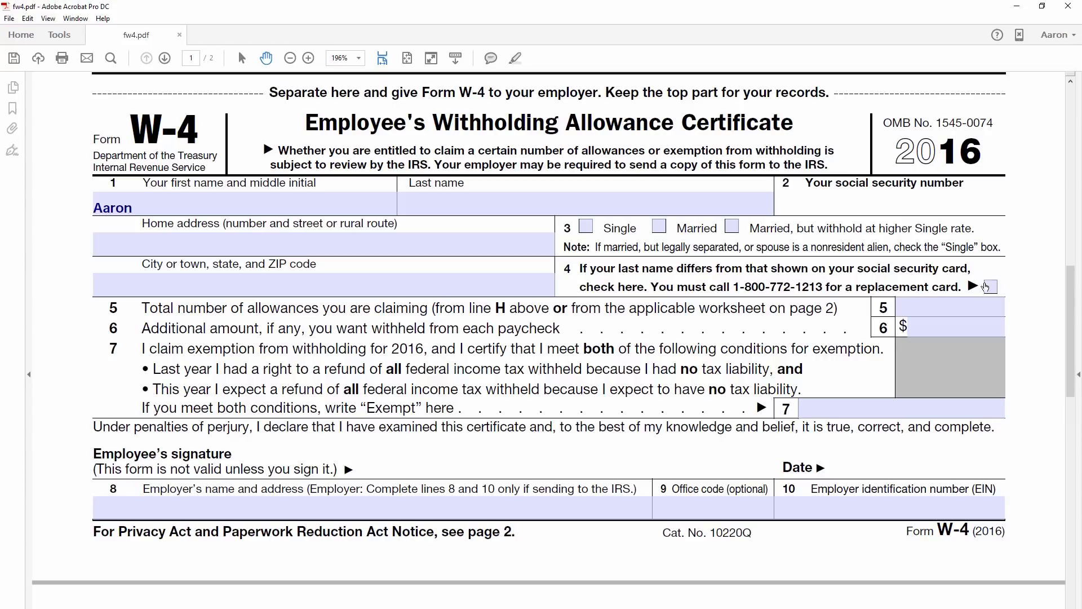
{"action": "left_click", "coordinate": [934, 326]}
{"action": "left_click_drag", "start_coordinate": [1074, 315], "coordinate": [466, 471]}
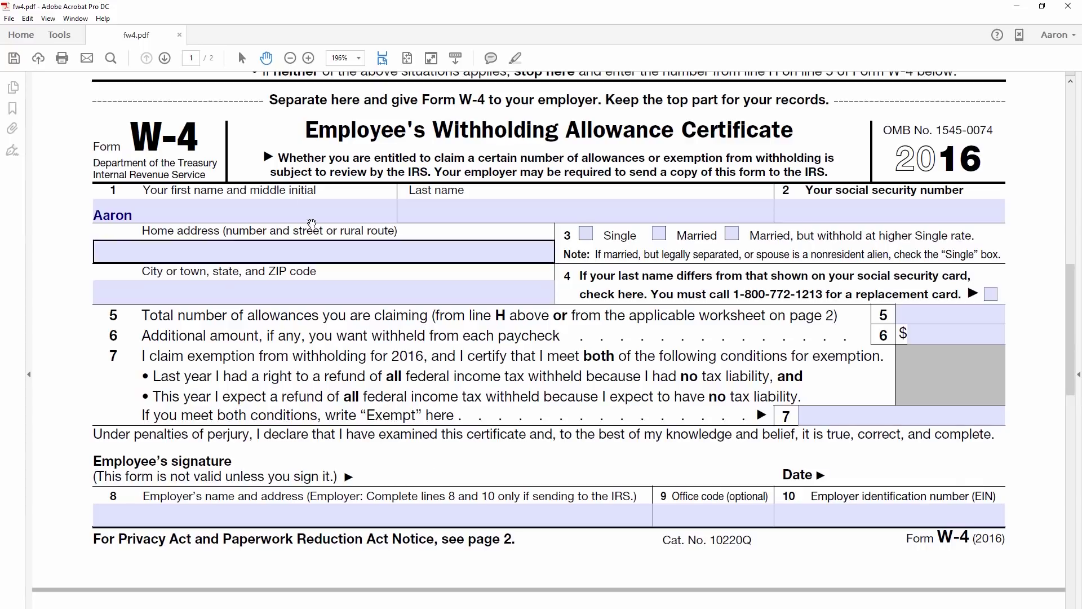
Open the Fill & Sign tool on the W-4 and bring up its Sign options
{"action": "left_click", "coordinate": [59, 36]}
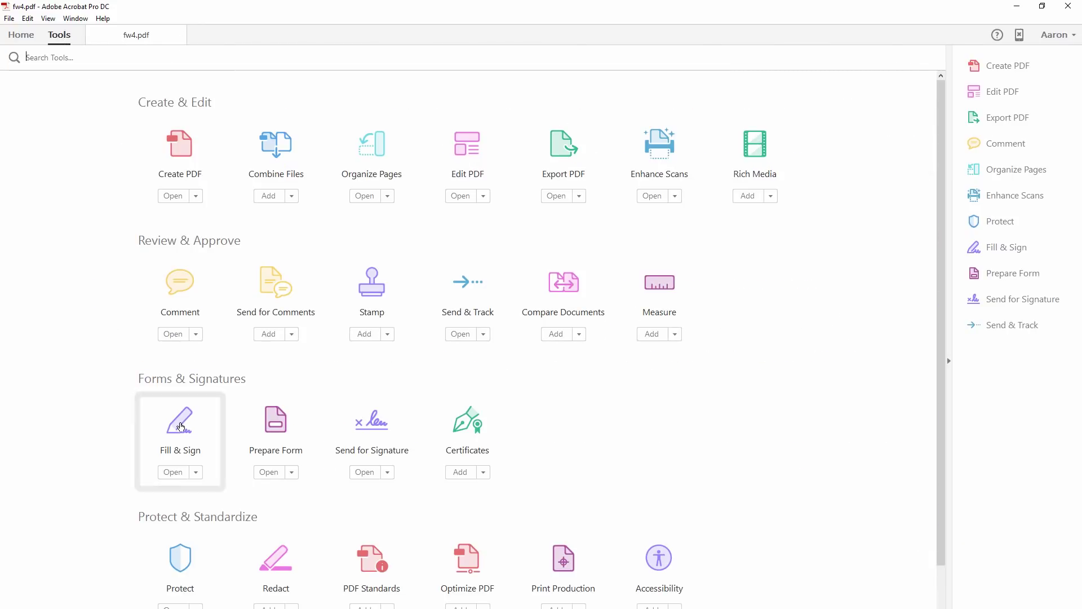
{"action": "left_click", "coordinate": [183, 425]}
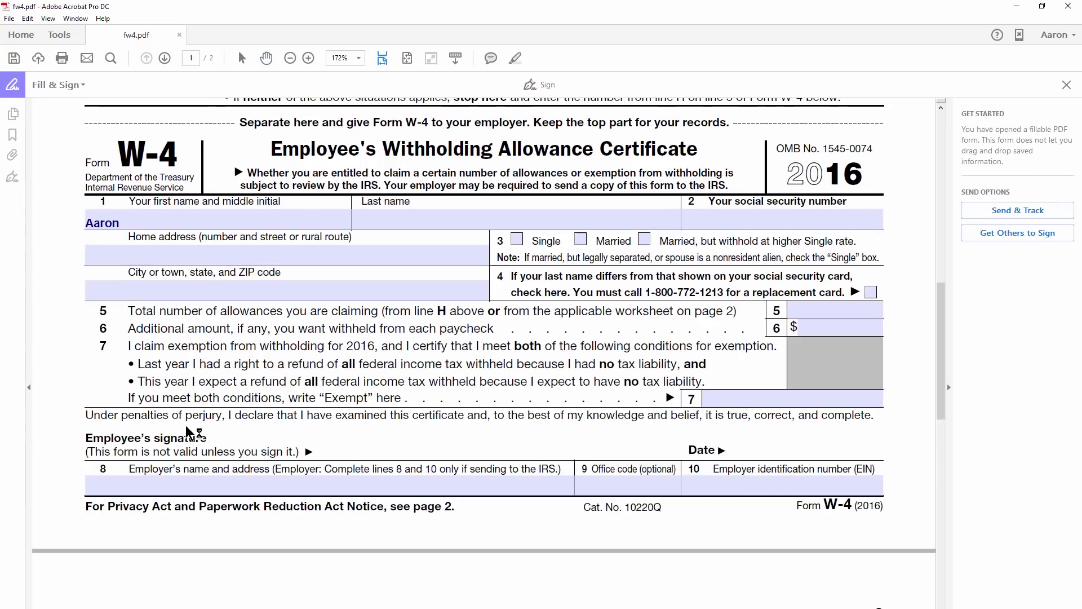
{"action": "left_click", "coordinate": [544, 87]}
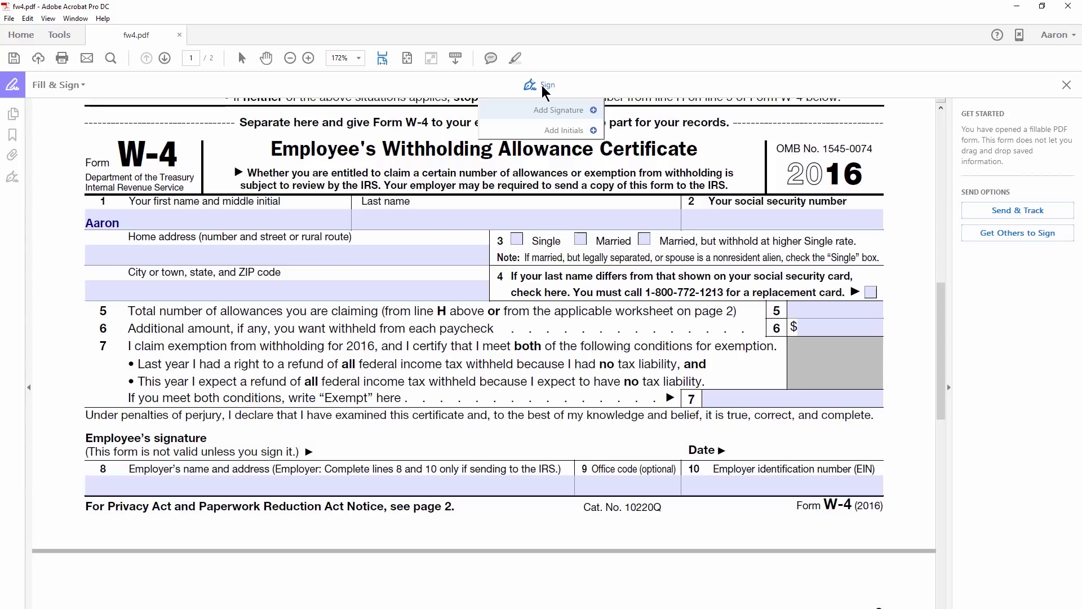
Replace the prefilled typed signature with a freehand drawn one and apply it
{"action": "left_click", "coordinate": [593, 112]}
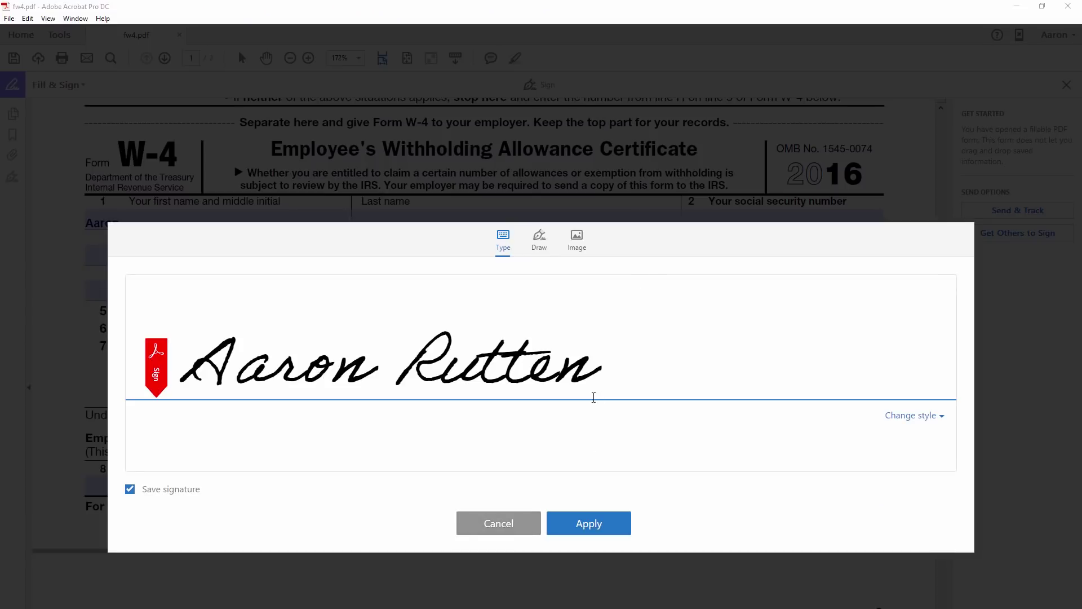
{"action": "left_click_drag", "start_coordinate": [595, 372], "coordinate": [227, 380]}
{"action": "key", "text": "BackSpace"}
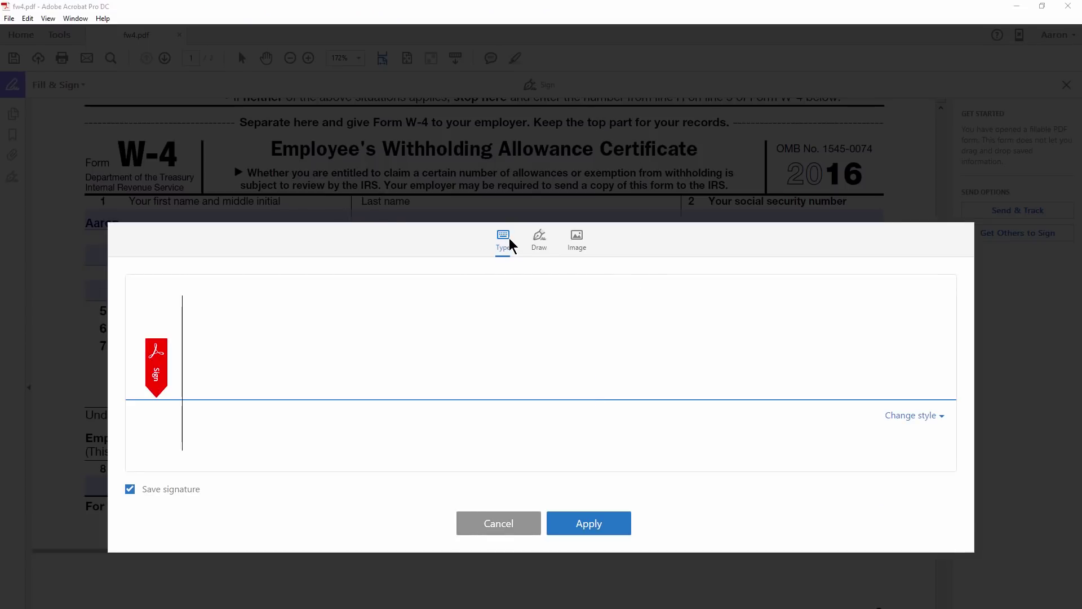
{"action": "left_click", "coordinate": [540, 241]}
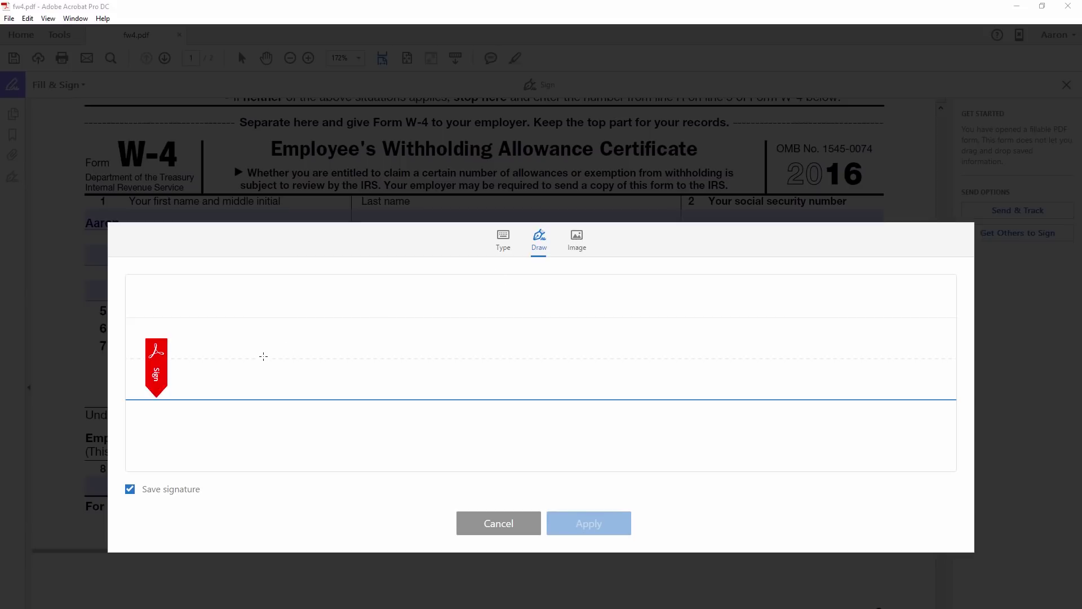
{"action": "mouse_move", "coordinate": [236, 387]}
{"action": "left_mouse_down"}
{"action": "mouse_move", "coordinate": [410, 377]}
{"action": "mouse_move", "coordinate": [481, 391]}
{"action": "mouse_move", "coordinate": [669, 384]}
{"action": "left_mouse_up"}
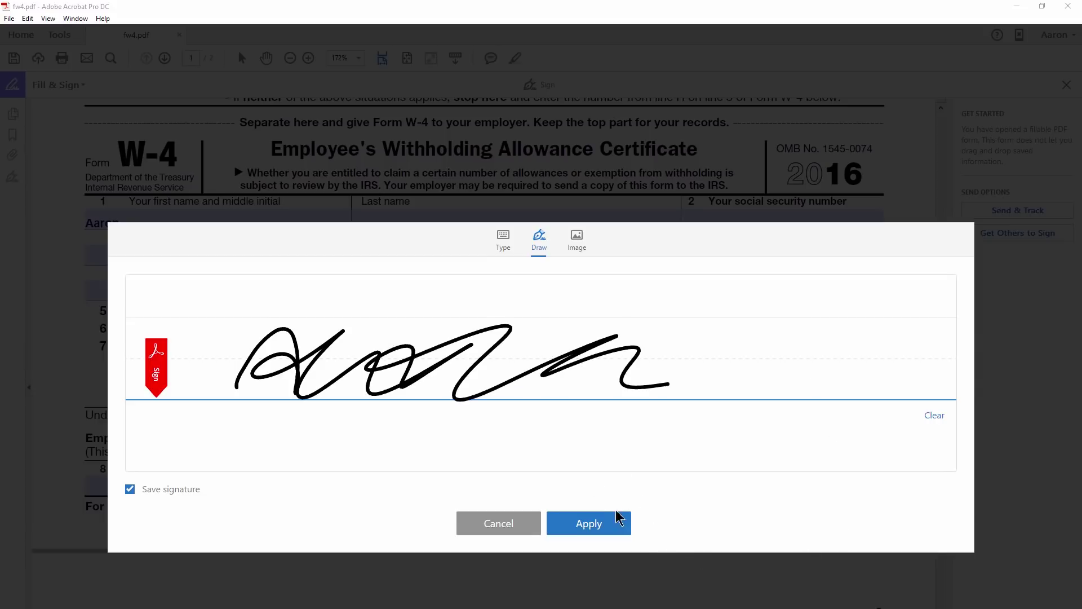
{"action": "left_click", "coordinate": [579, 530]}
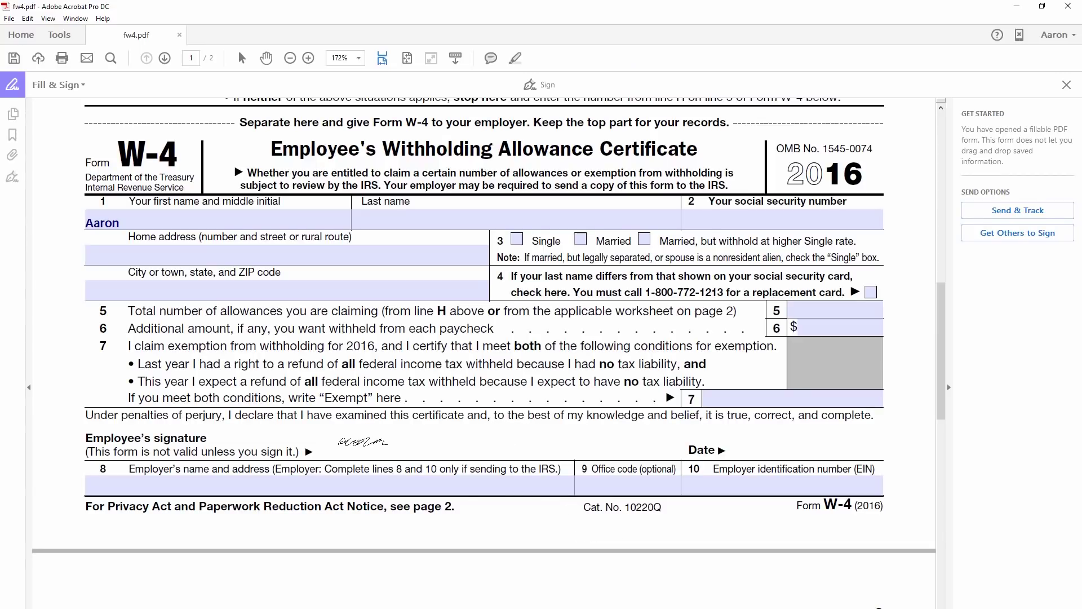
Drop the signature on the Employee's signature line, enlarge it and nudge it slightly up
{"action": "left_click", "coordinate": [363, 443]}
{"action": "left_click_drag", "start_coordinate": [392, 457], "coordinate": [528, 474]}
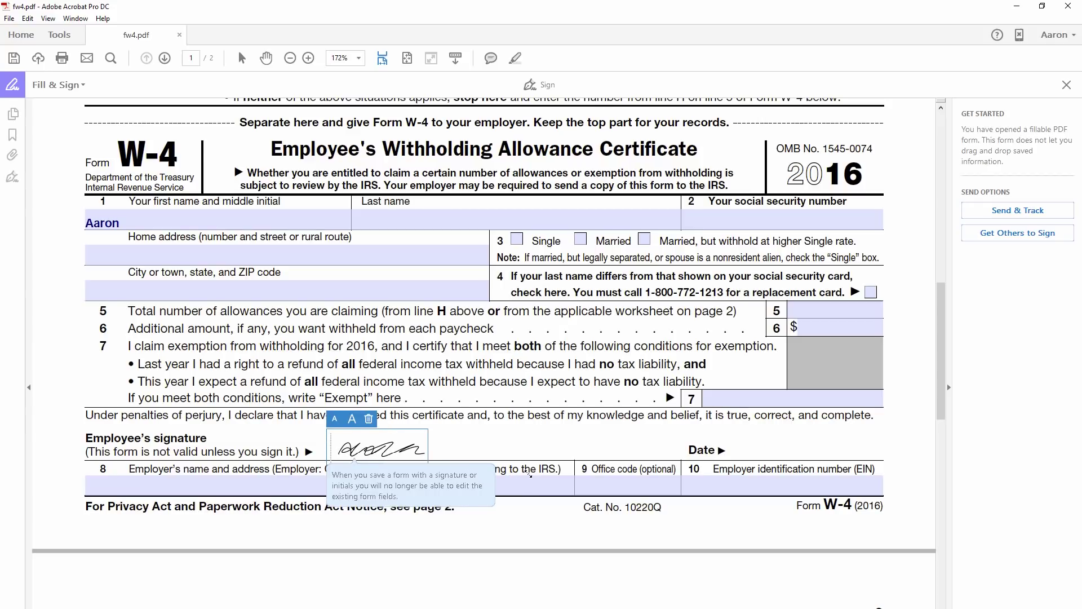
{"action": "left_click_drag", "start_coordinate": [414, 443], "coordinate": [416, 437]}
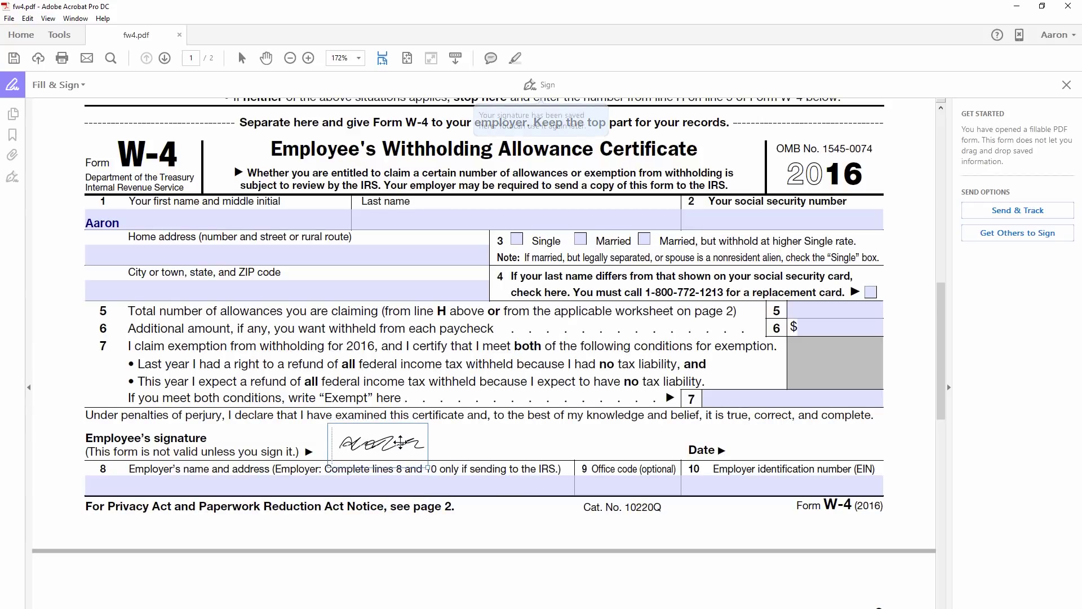
{"action": "left_click", "coordinate": [750, 444]}
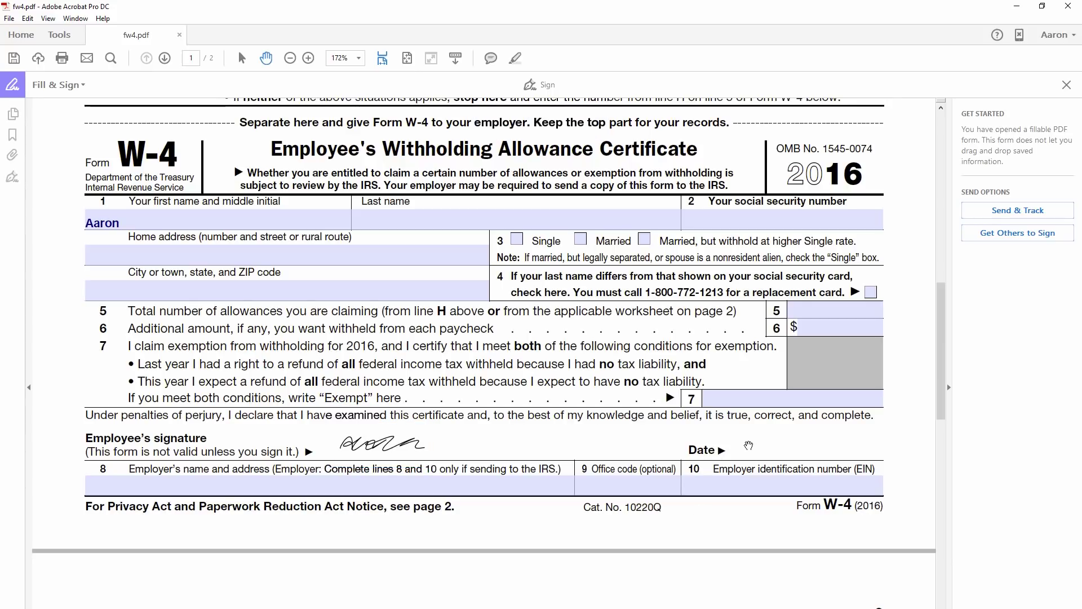
Add 12/2018 as initials text beside Date and enlarge it
{"action": "left_click", "coordinate": [541, 86]}
{"action": "left_click", "coordinate": [594, 145]}
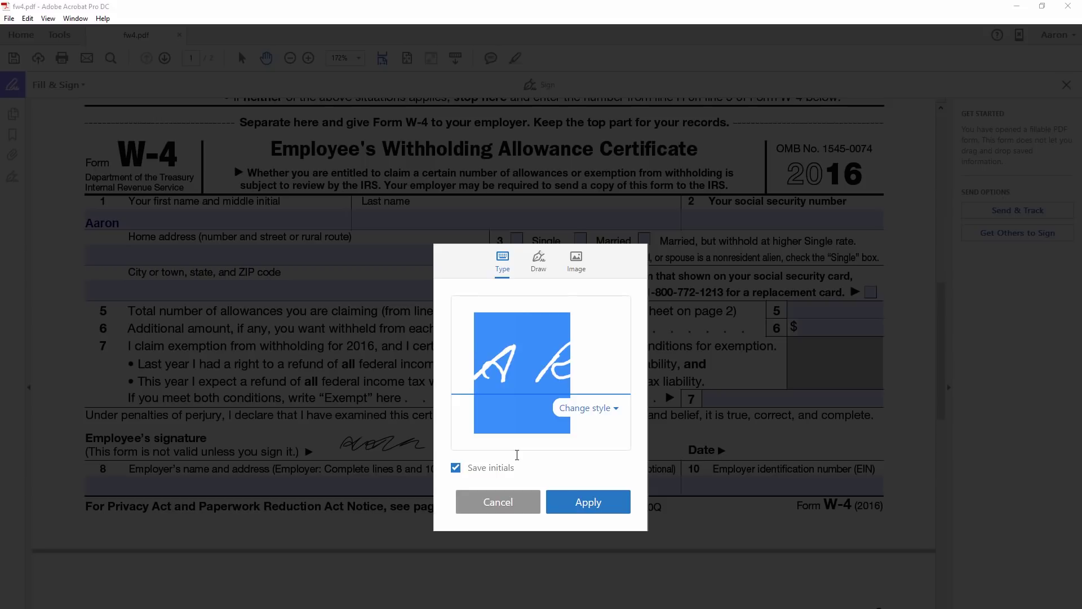
{"action": "type", "text": "12/2018"}
{"action": "left_click", "coordinate": [573, 501]}
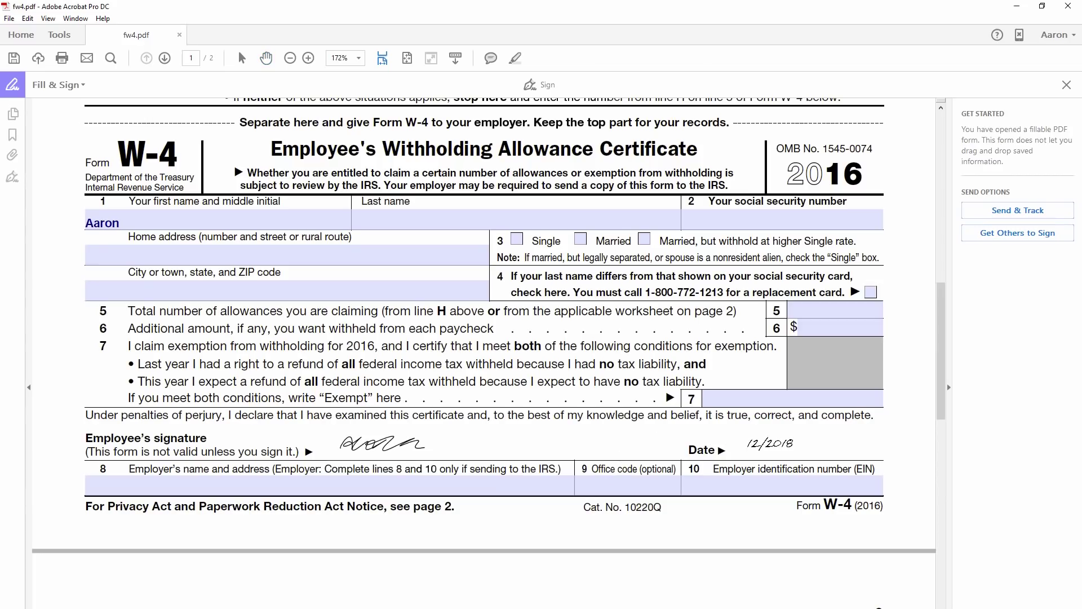
{"action": "left_click", "coordinate": [773, 444]}
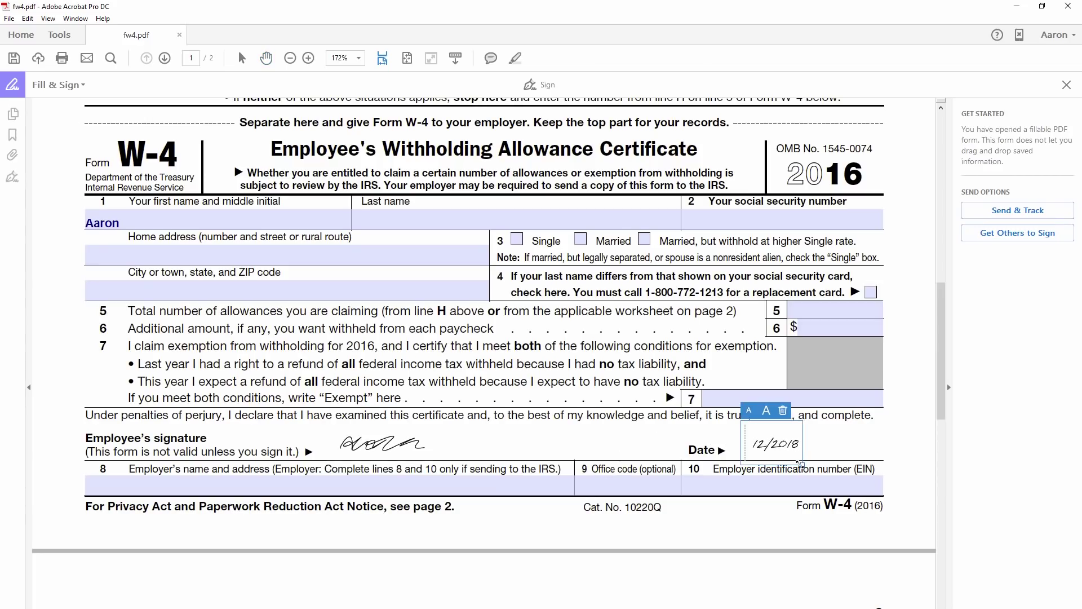
{"action": "left_click_drag", "start_coordinate": [802, 465], "coordinate": [827, 476]}
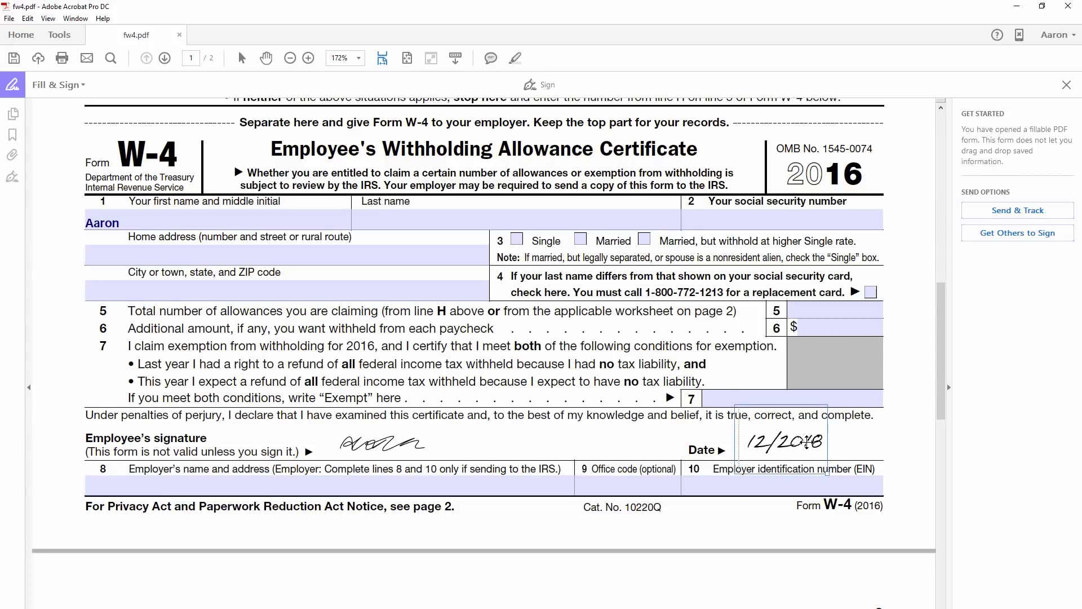
{"action": "left_click", "coordinate": [807, 445]}
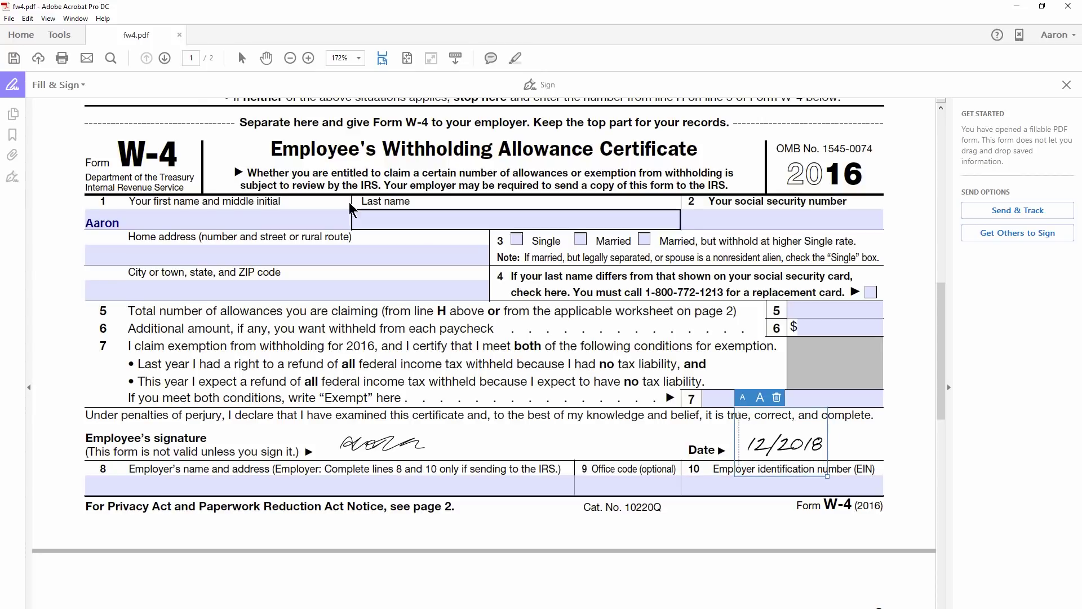
Try Save As on the filled W-4, dismiss the restricted-features notice, and minimize Acrobat
{"action": "left_click", "coordinate": [11, 20]}
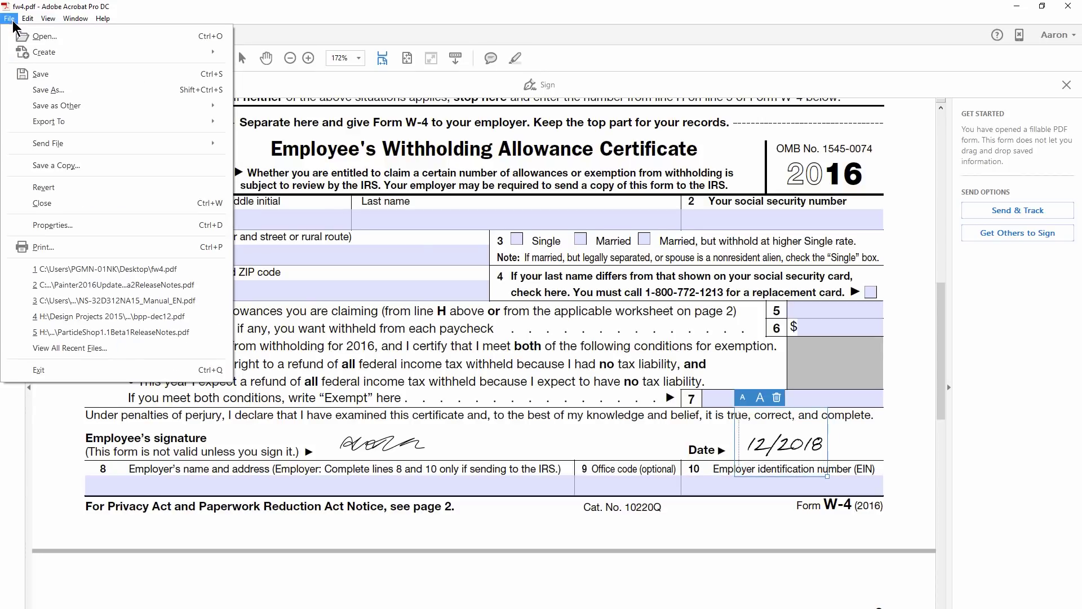
{"action": "left_click", "coordinate": [49, 91]}
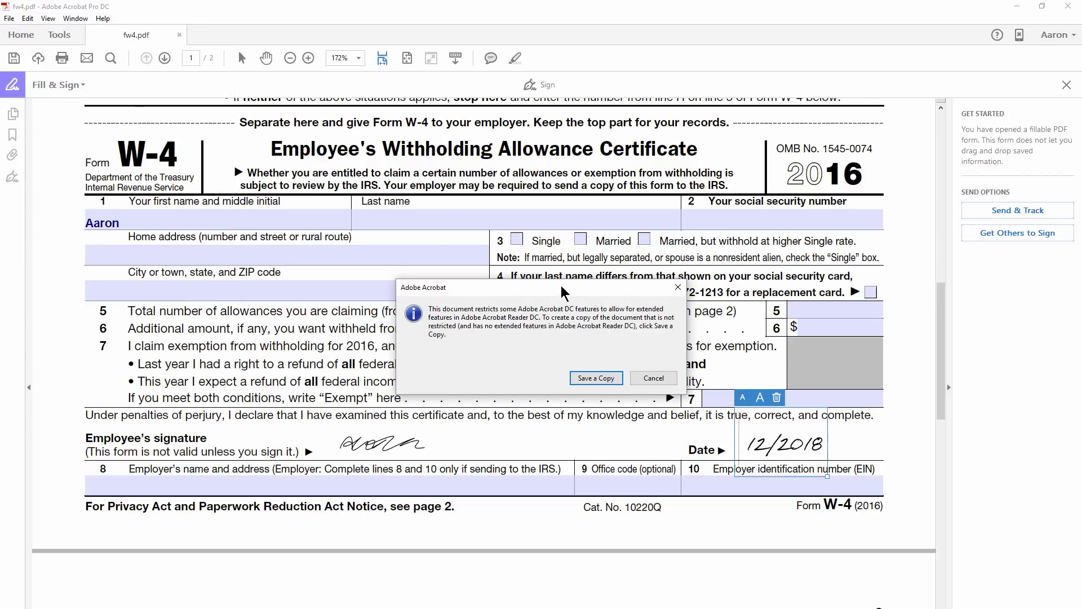
{"action": "left_click", "coordinate": [619, 377]}
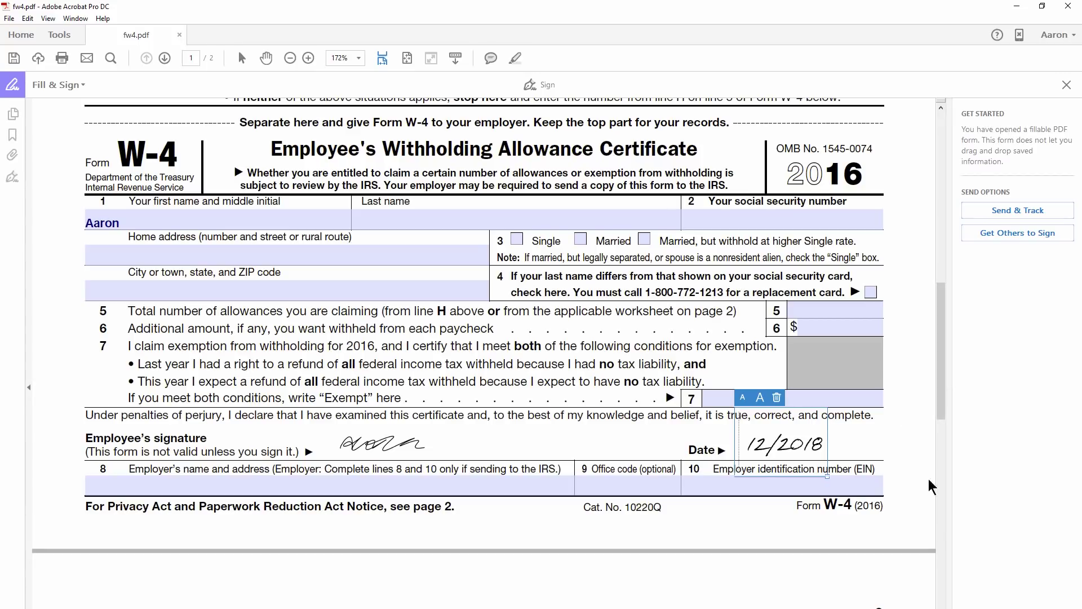
{"action": "left_click", "coordinate": [1018, 6]}
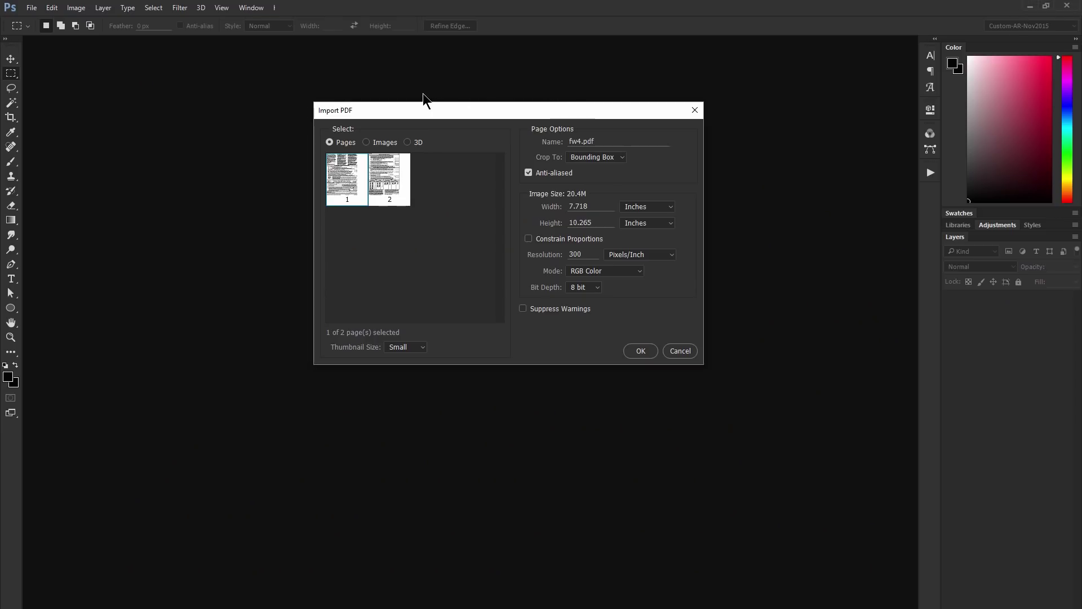
Select both pages of fw4.pdf in the Import PDF dialog and import them
{"action": "left_click", "coordinate": [391, 180], "text": "shift"}
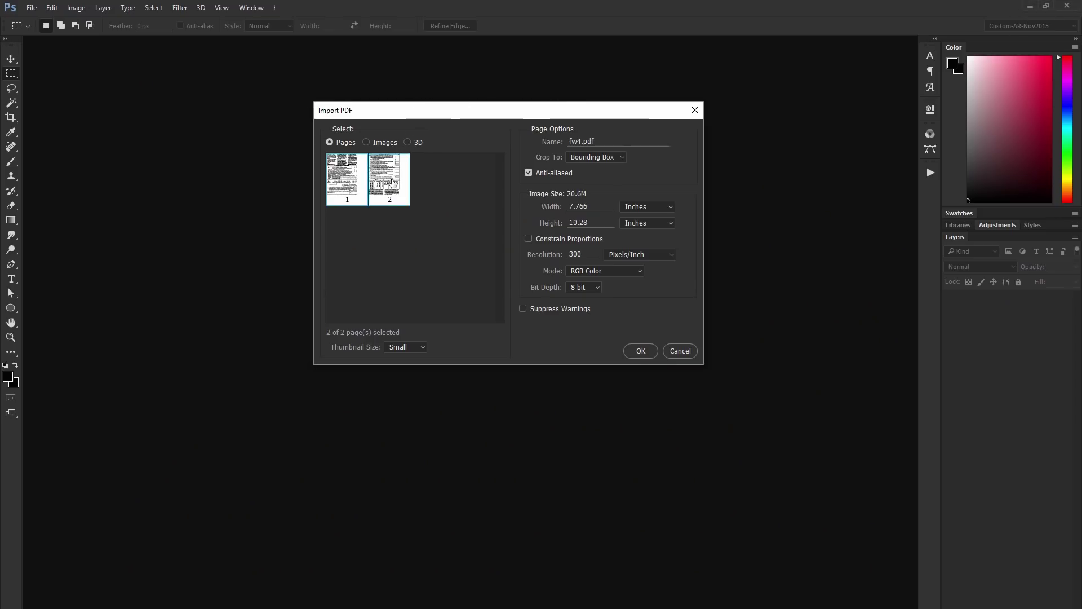
{"action": "left_click", "coordinate": [353, 180]}
{"action": "left_click", "coordinate": [386, 176], "text": "shift"}
{"action": "left_click", "coordinate": [646, 354]}
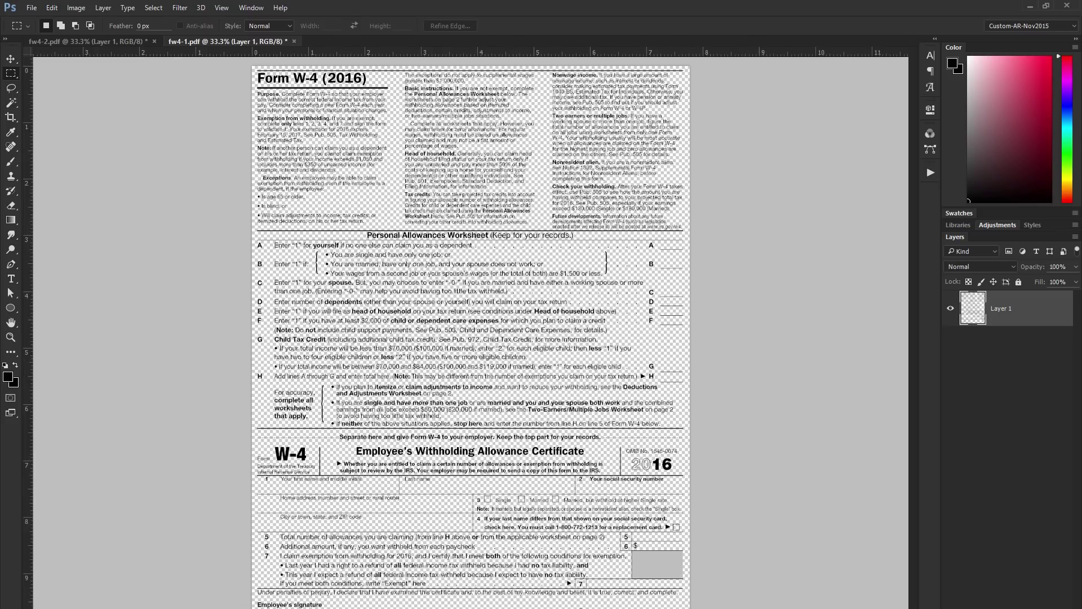
Add a white-filled layer beneath the page 1 form layer
{"action": "key", "text": "ctrl+shift+alt+n"}
{"action": "left_click_drag", "start_coordinate": [1003, 316], "coordinate": [1005, 361]}
{"action": "key", "text": "x"}
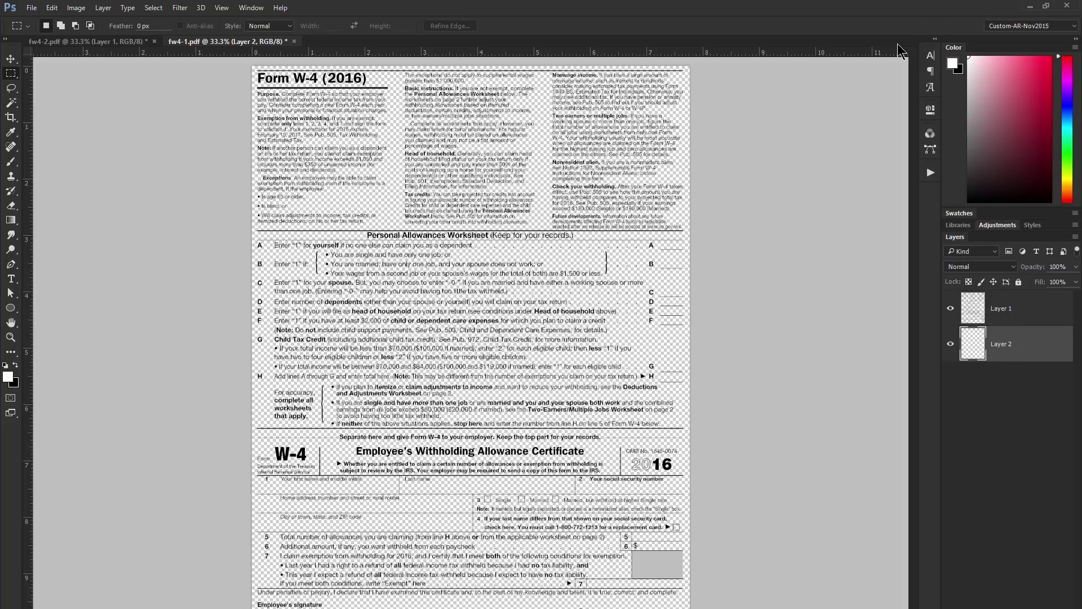
{"action": "key", "text": "Return"}
{"action": "key", "text": "m"}
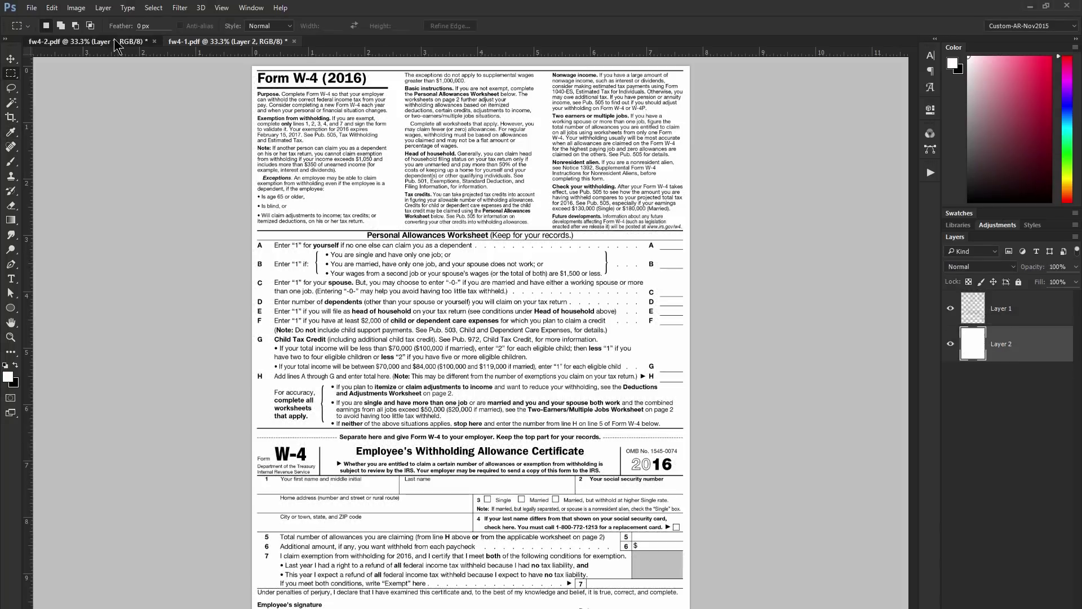
Give page 2 a white layer under the form and an empty Layer 3 on top
{"action": "key", "text": "ctrl+Tab"}
{"action": "key", "text": "ctrl+shift+alt+n"}
{"action": "key", "text": "ctrl+bracketleft"}
{"action": "key", "text": "alt+BackSpace"}
{"action": "left_click", "coordinate": [1008, 309]}
{"action": "key", "text": "ctrl+shift+alt+n"}
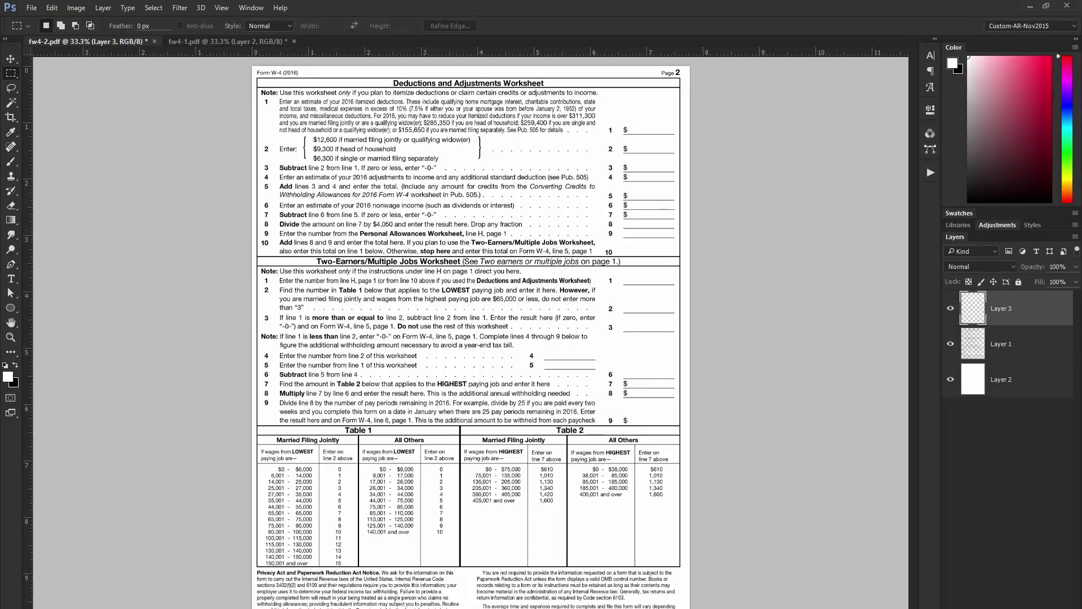
Paint a black brushed X and scribbles over page 2's worksheet lines
{"action": "key", "text": "x"}
{"action": "left_click", "coordinate": [10, 162]}
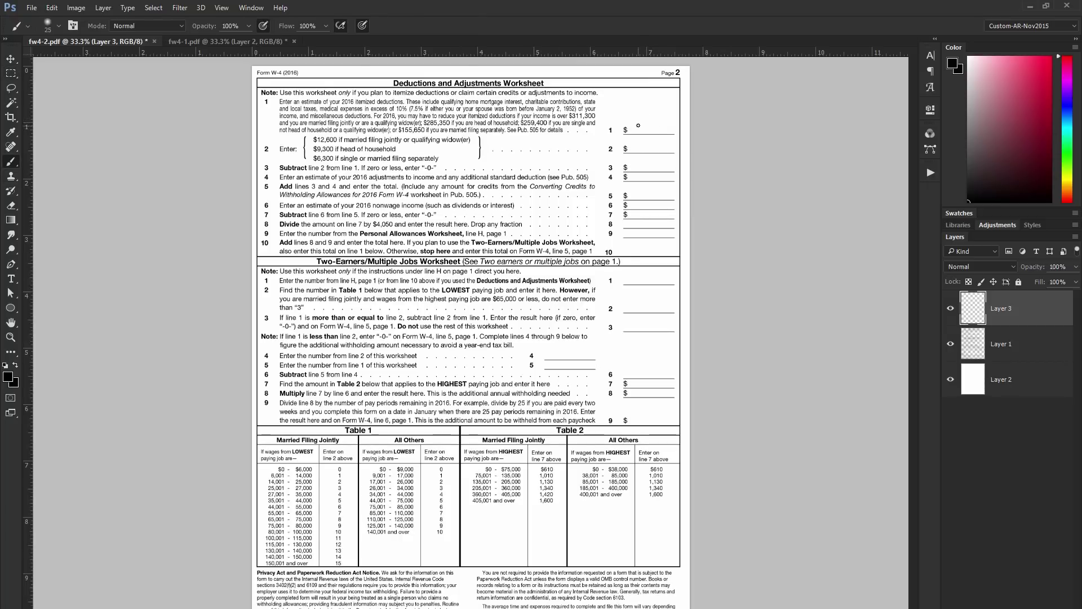
{"action": "left_click", "coordinate": [59, 27]}
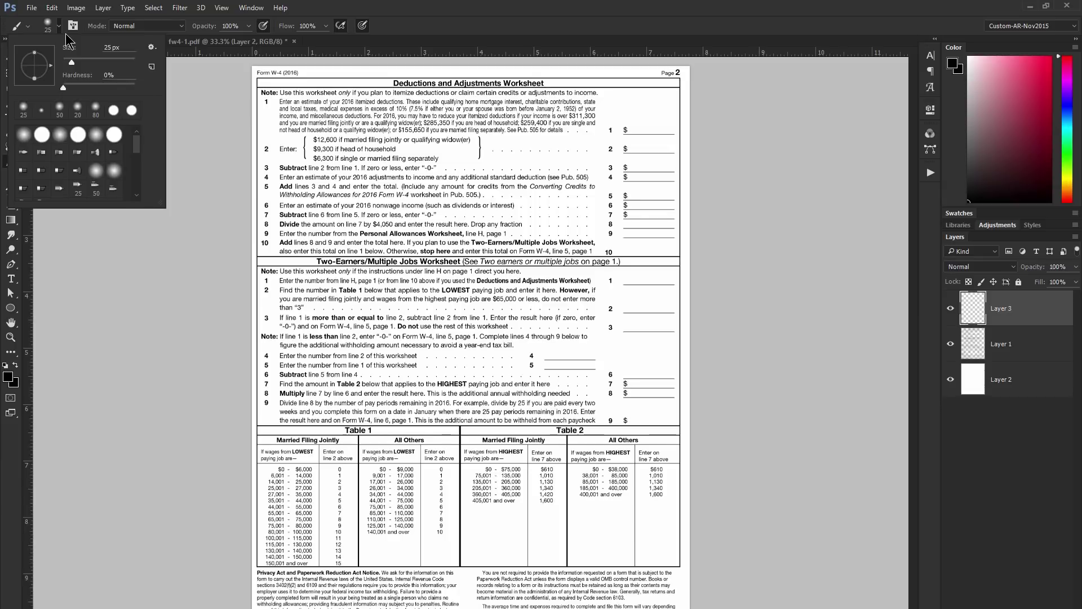
{"action": "left_click", "coordinate": [707, 118]}
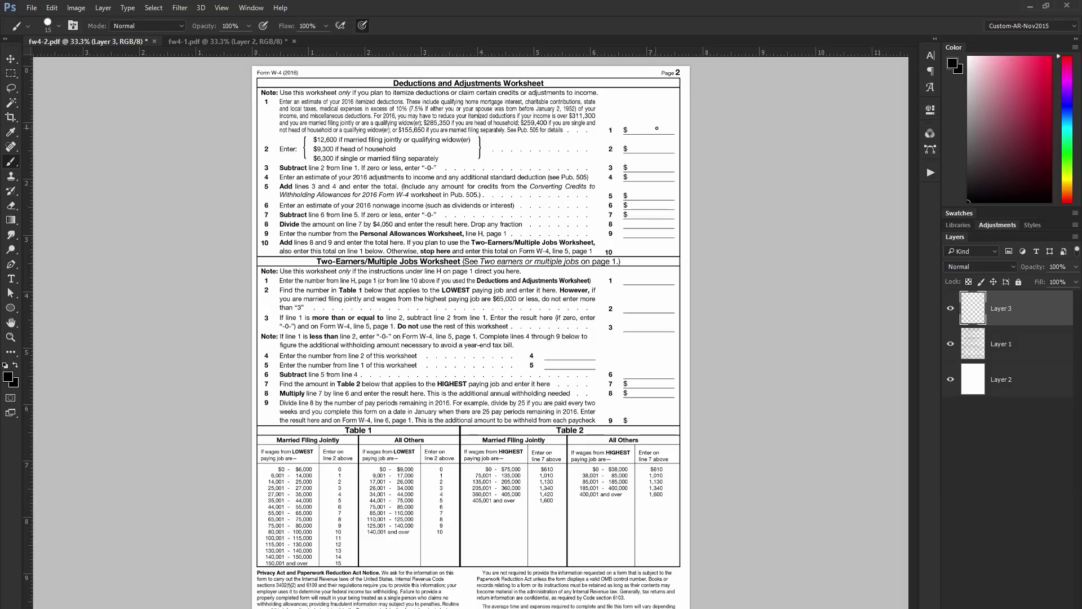
{"action": "mouse_move", "coordinate": [637, 118]}
{"action": "left_mouse_down"}
{"action": "mouse_move", "coordinate": [657, 135]}
{"action": "mouse_move", "coordinate": [637, 136]}
{"action": "mouse_move", "coordinate": [673, 147]}
{"action": "mouse_move", "coordinate": [644, 191]}
{"action": "mouse_move", "coordinate": [670, 196]}
{"action": "left_mouse_up"}
Type xxx on Two-Earners worksheet line 1, then brush a signature beside Employee's signature on page 1
{"action": "left_click", "coordinate": [10, 279]}
{"action": "left_click", "coordinate": [638, 274]}
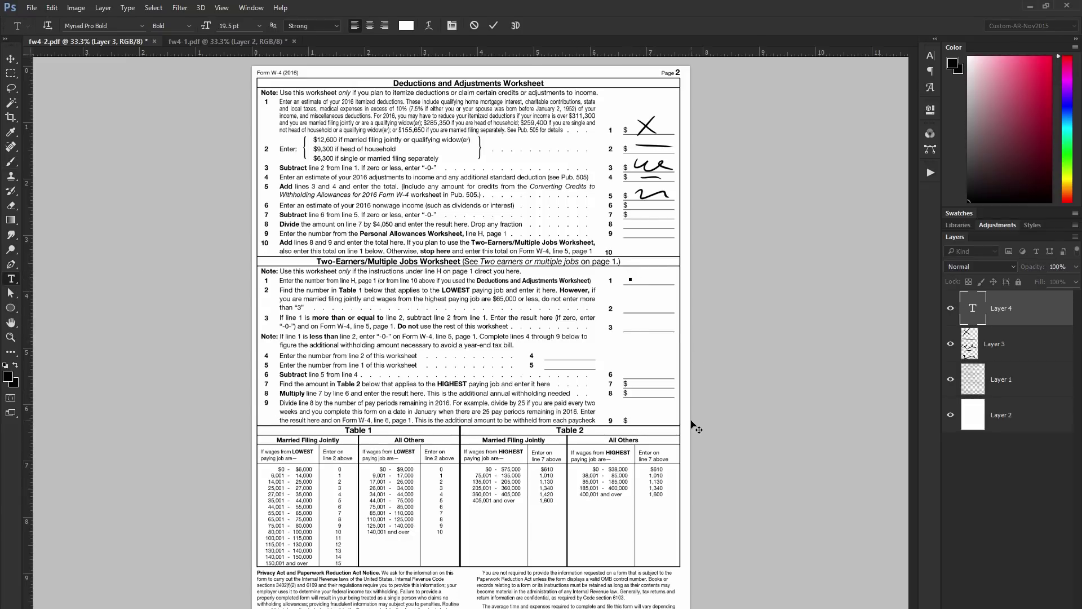
{"action": "type", "text": "xxx"}
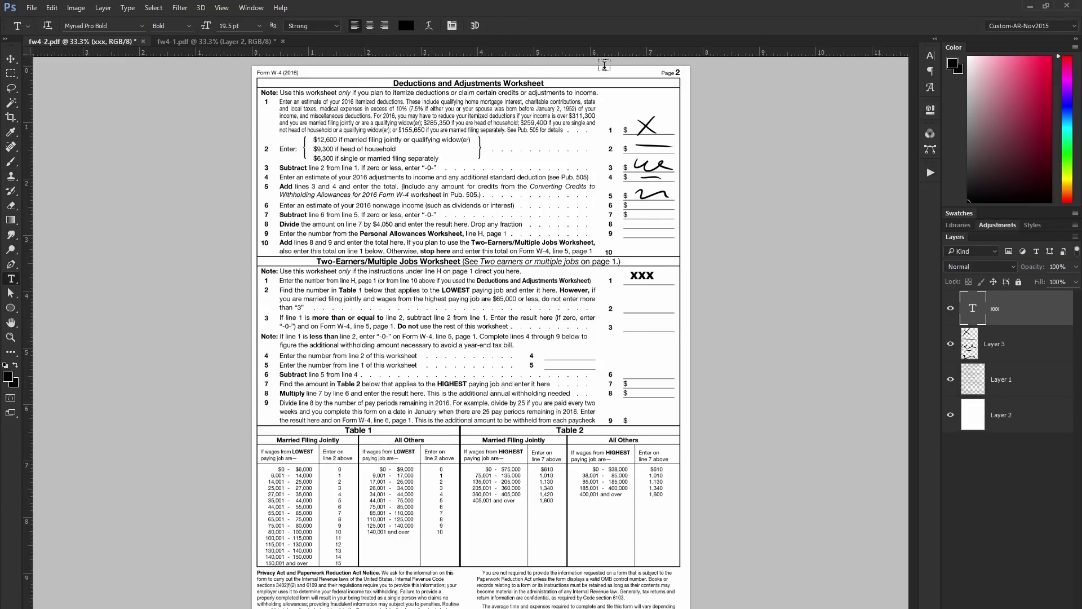
{"action": "left_click", "coordinate": [11, 58]}
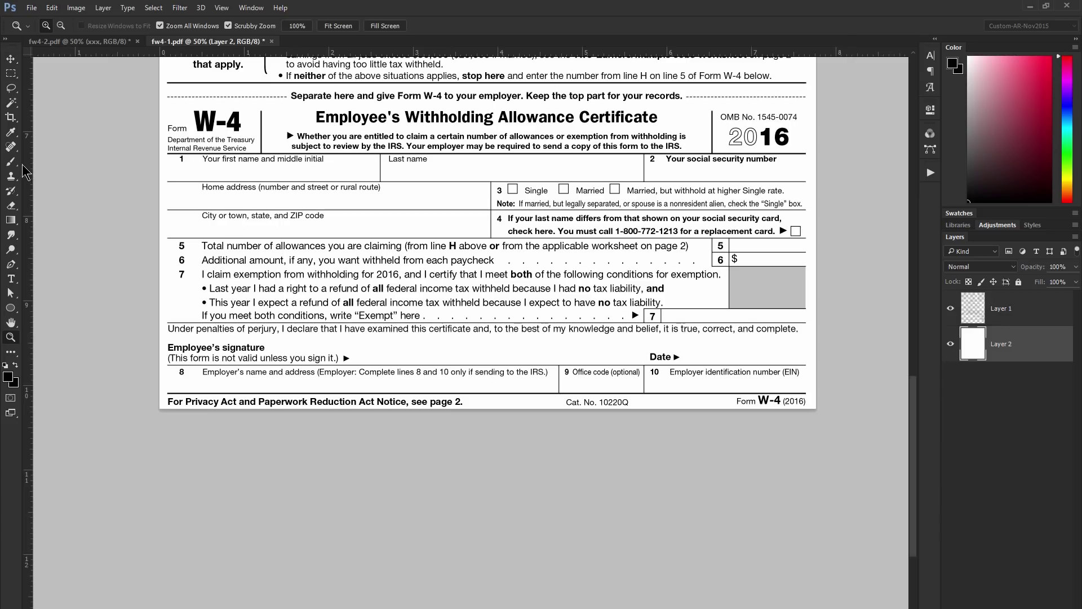
{"action": "key", "text": "b"}
{"action": "mouse_move", "coordinate": [389, 338]}
{"action": "left_mouse_down"}
{"action": "mouse_move", "coordinate": [369, 351]}
{"action": "mouse_move", "coordinate": [472, 341]}
{"action": "mouse_move", "coordinate": [570, 351]}
{"action": "left_mouse_up"}
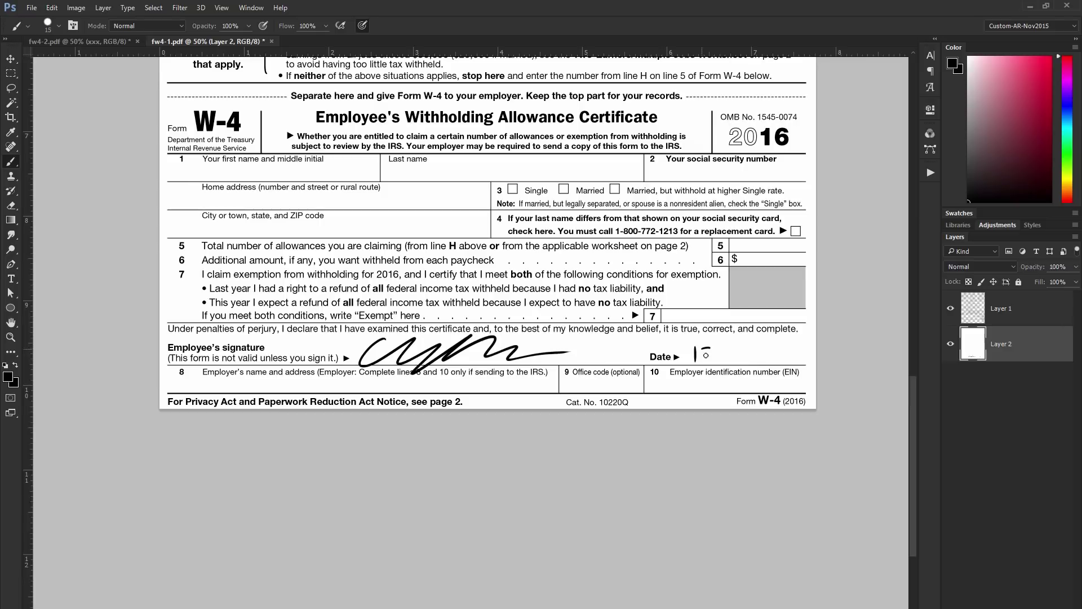